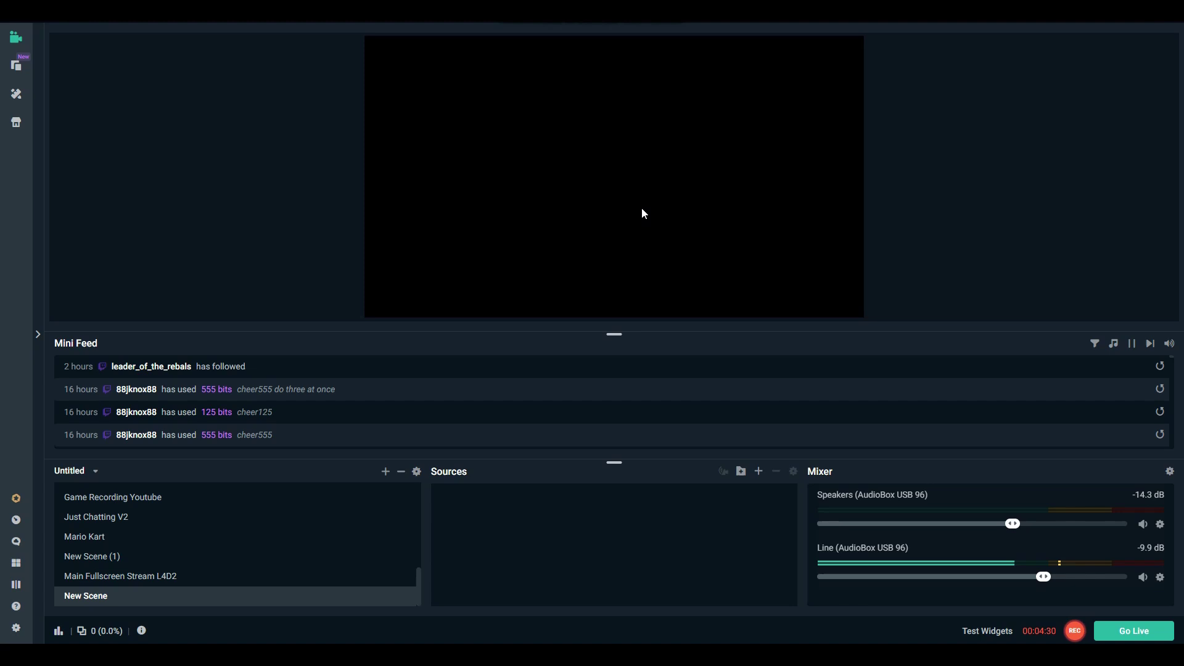
Review the stream destination settings in the app settings, then close the settings window.
click(16, 629)
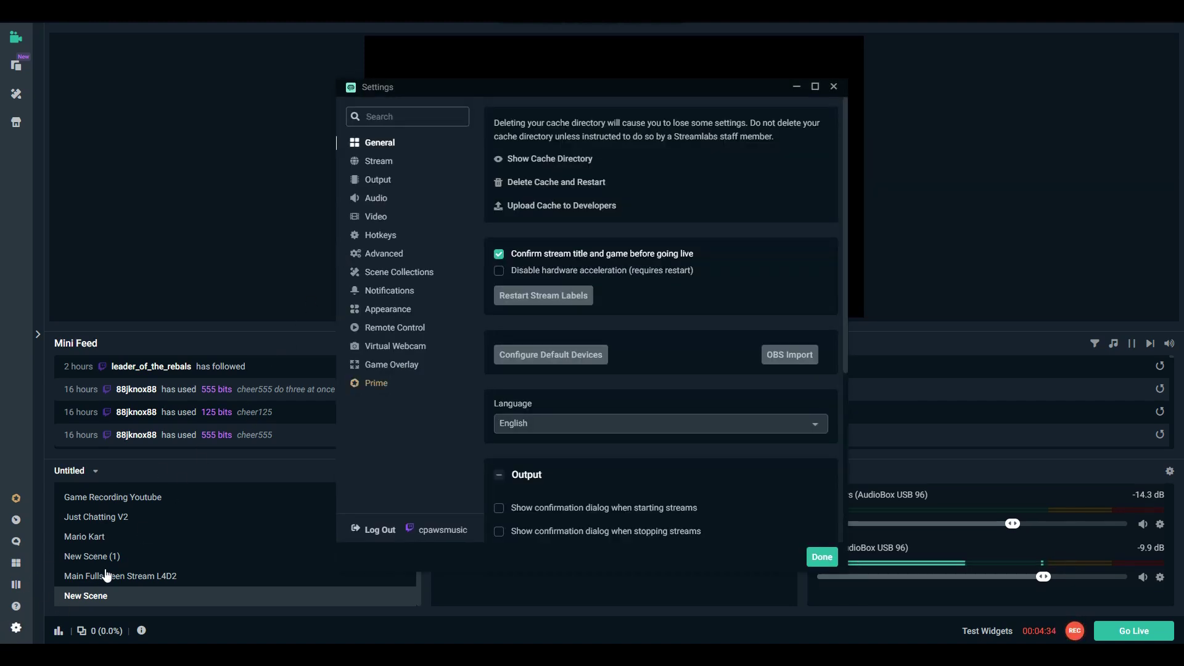
click(409, 163)
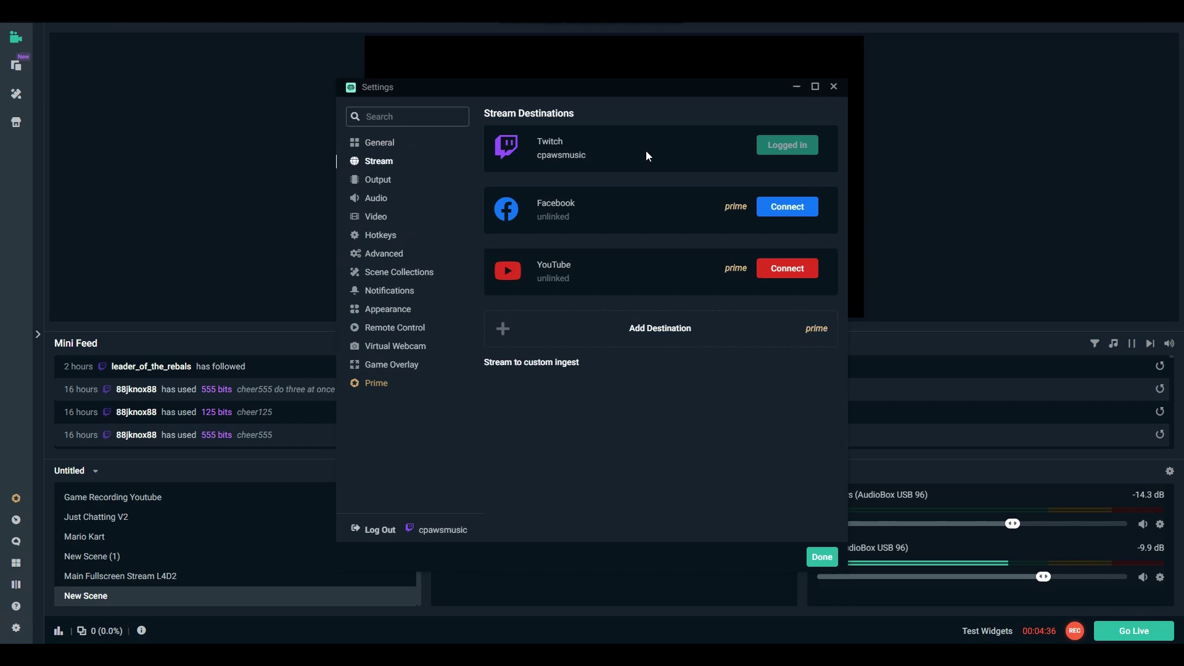
click(834, 87)
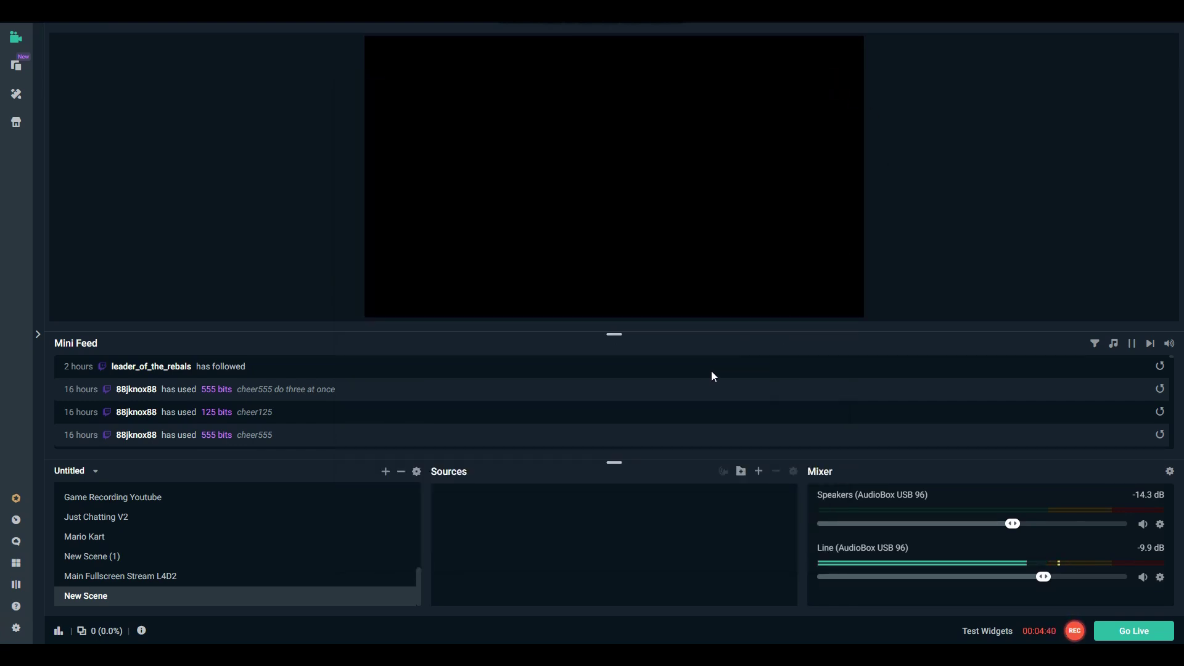
Add a new Video Capture Device source named 'ELGATO CAP CARD' instead of reusing the webcam.
click(759, 472)
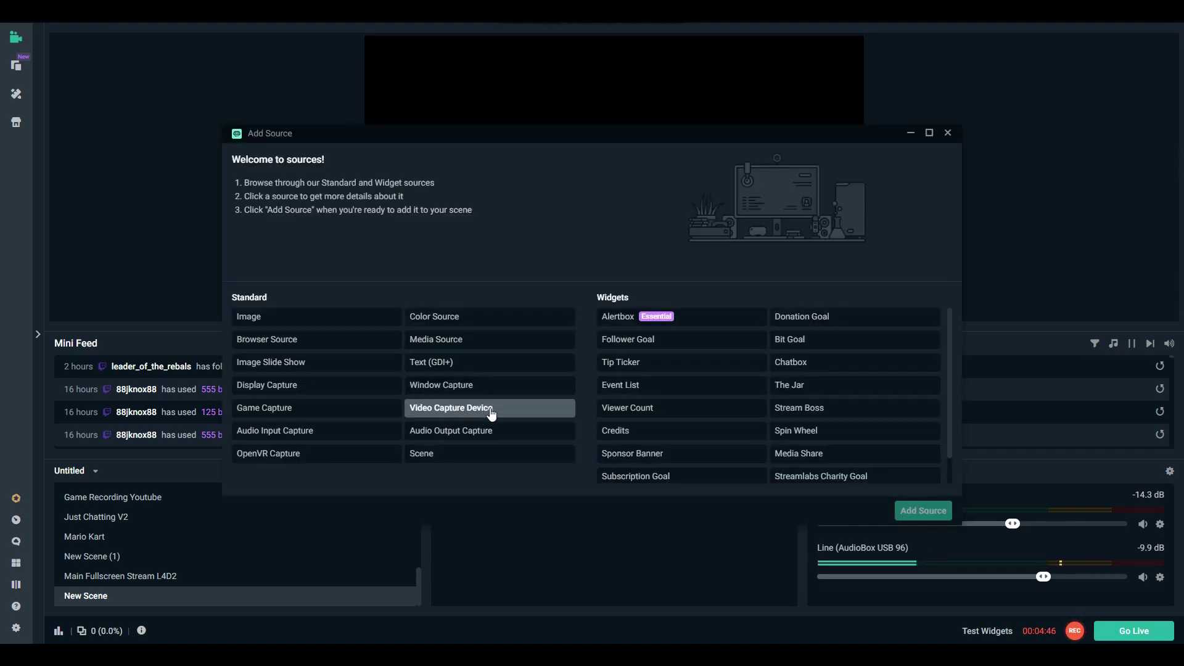
click(491, 412)
click(936, 518)
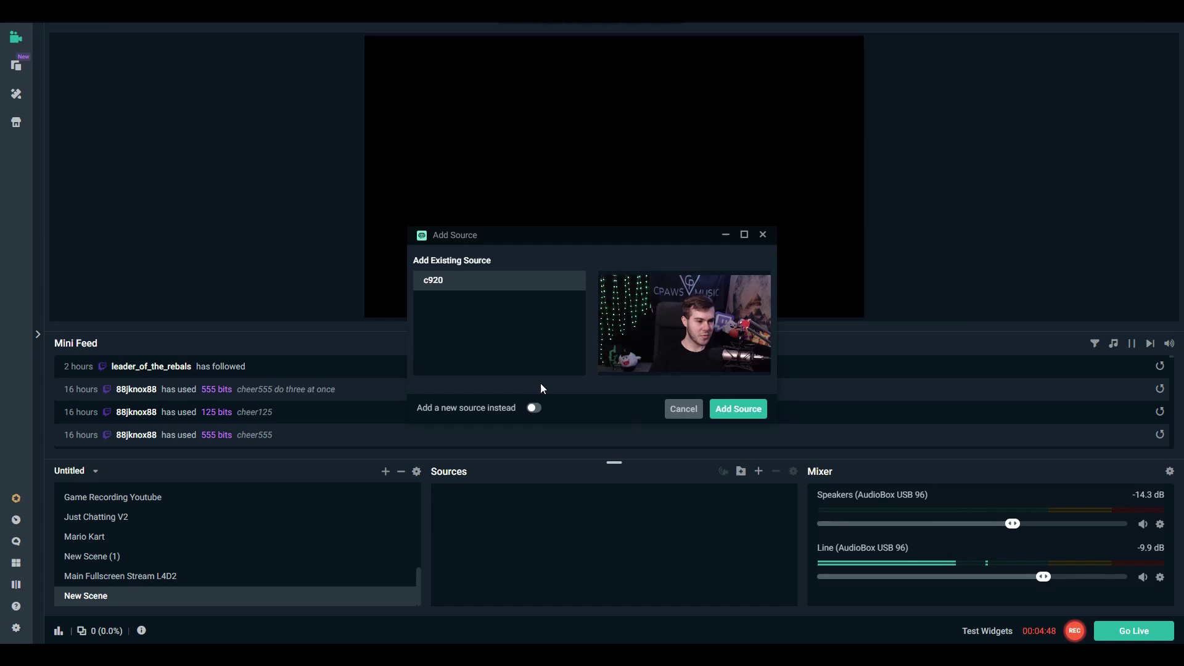
click(533, 408)
drag(535, 305, 384, 305)
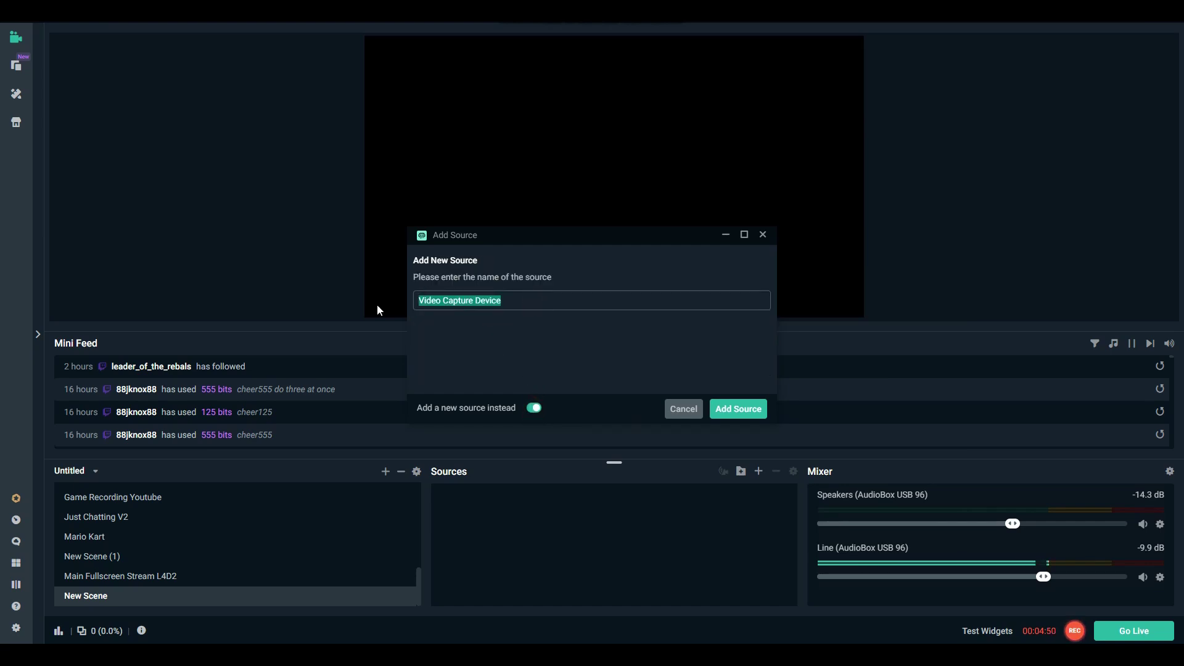
text(ELGATO CAP CA)
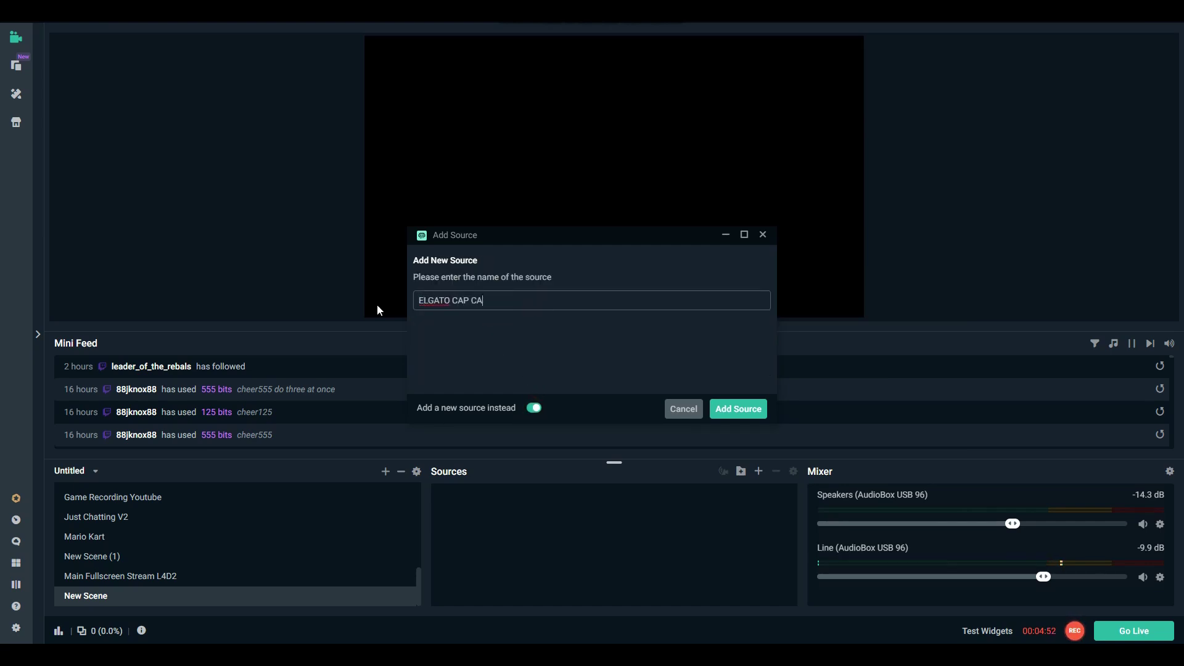
text(RD)
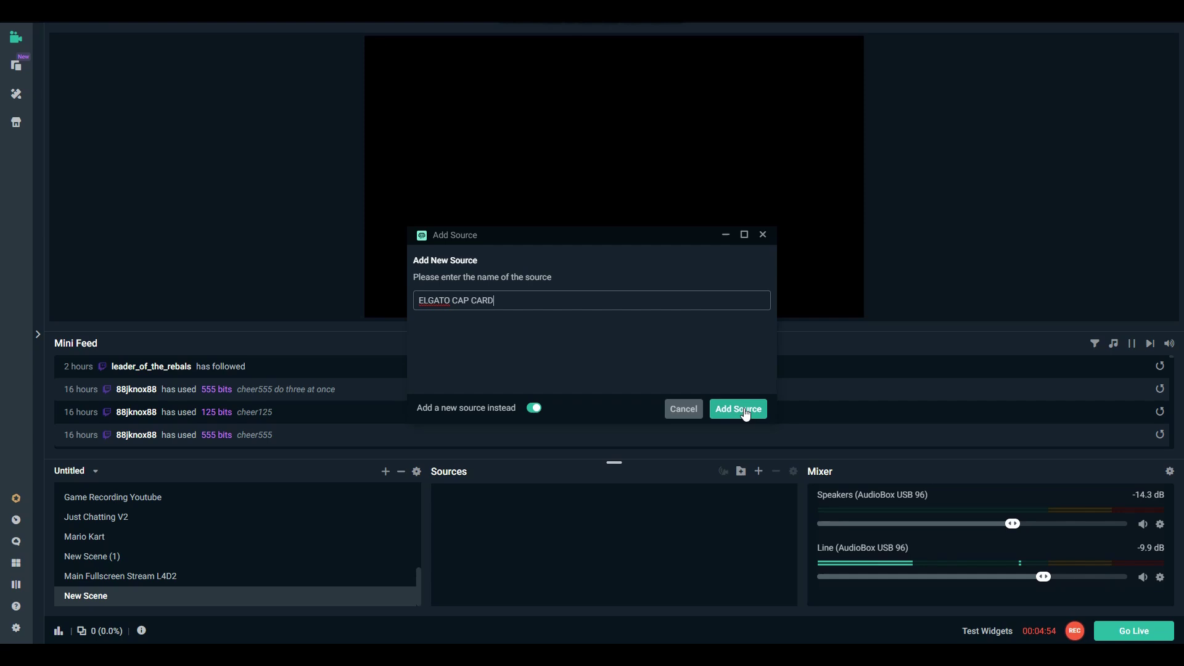
click(738, 409)
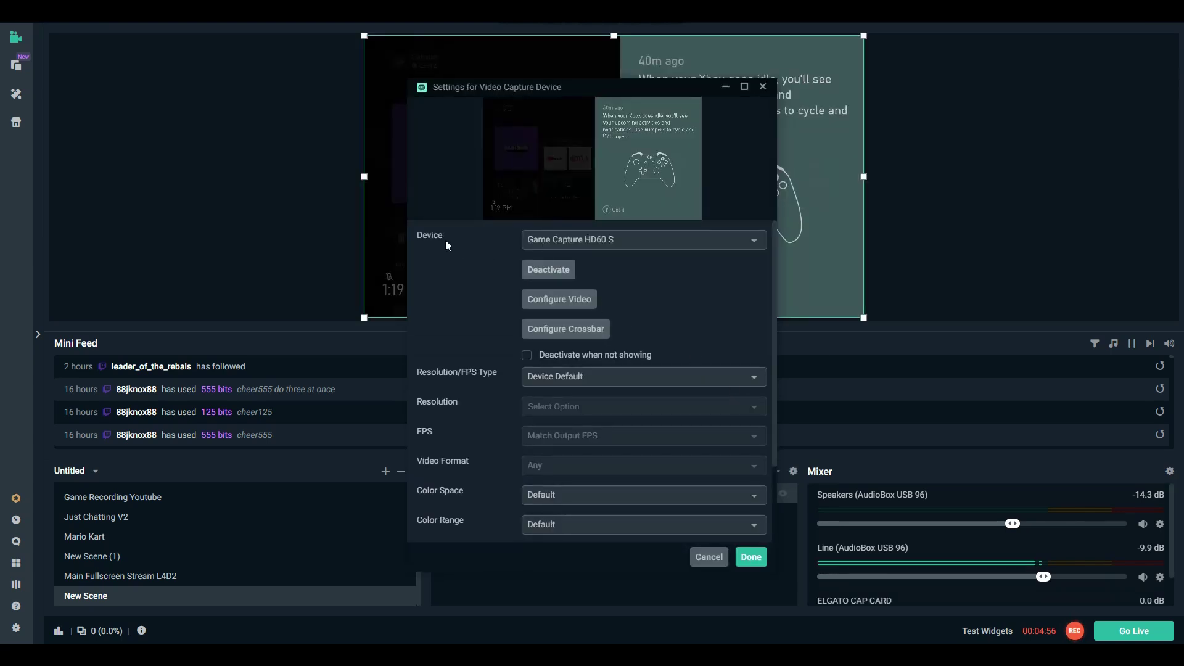
Set ELGATO CAP CARD's device to Game Capture HD60 S, keep Device Default resolution/FPS, and save.
click(599, 239)
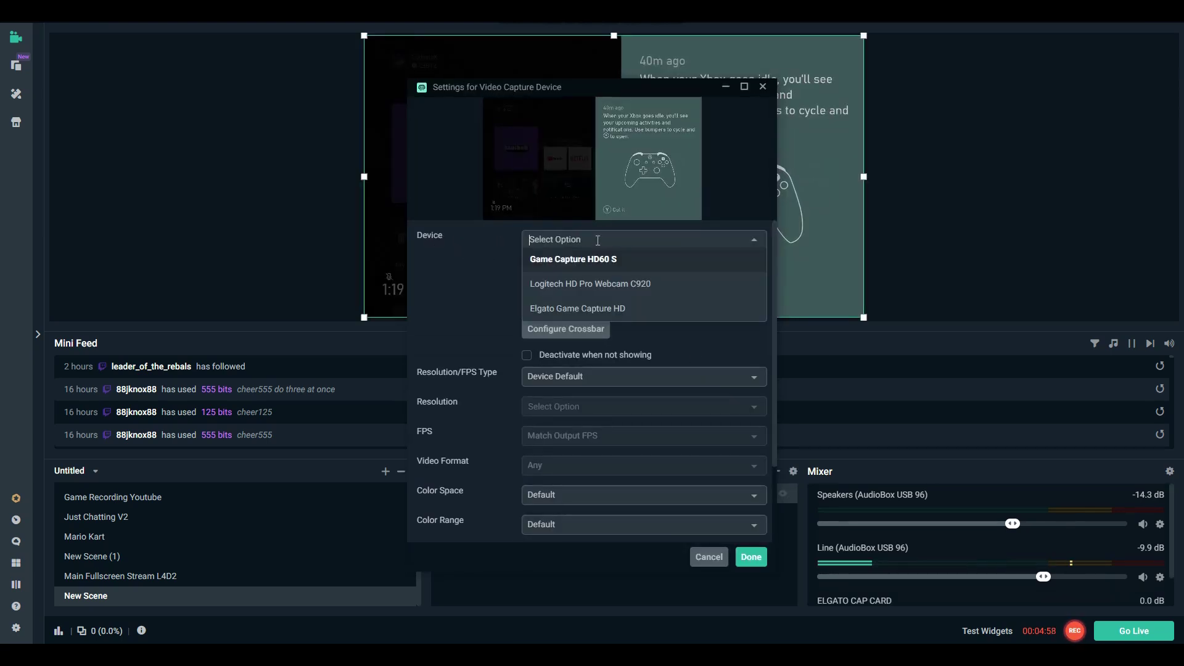
click(610, 261)
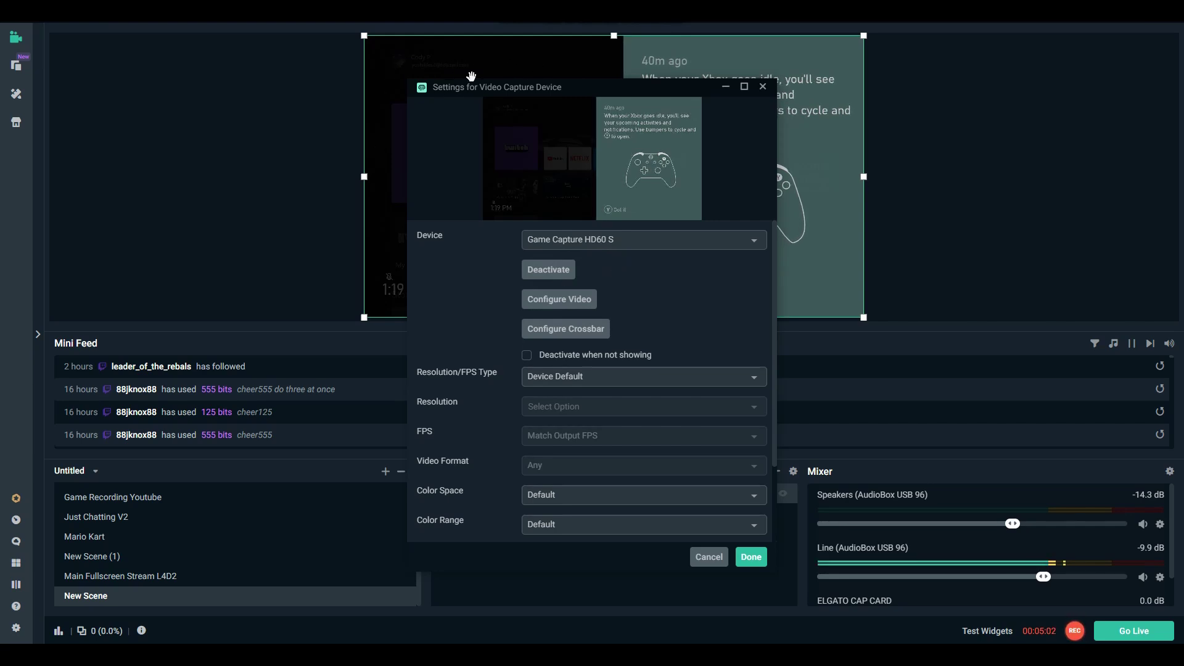
mouse_move(490, 89)
mouse_down()
mouse_move(691, 136)
mouse_move(505, 92)
mouse_up()
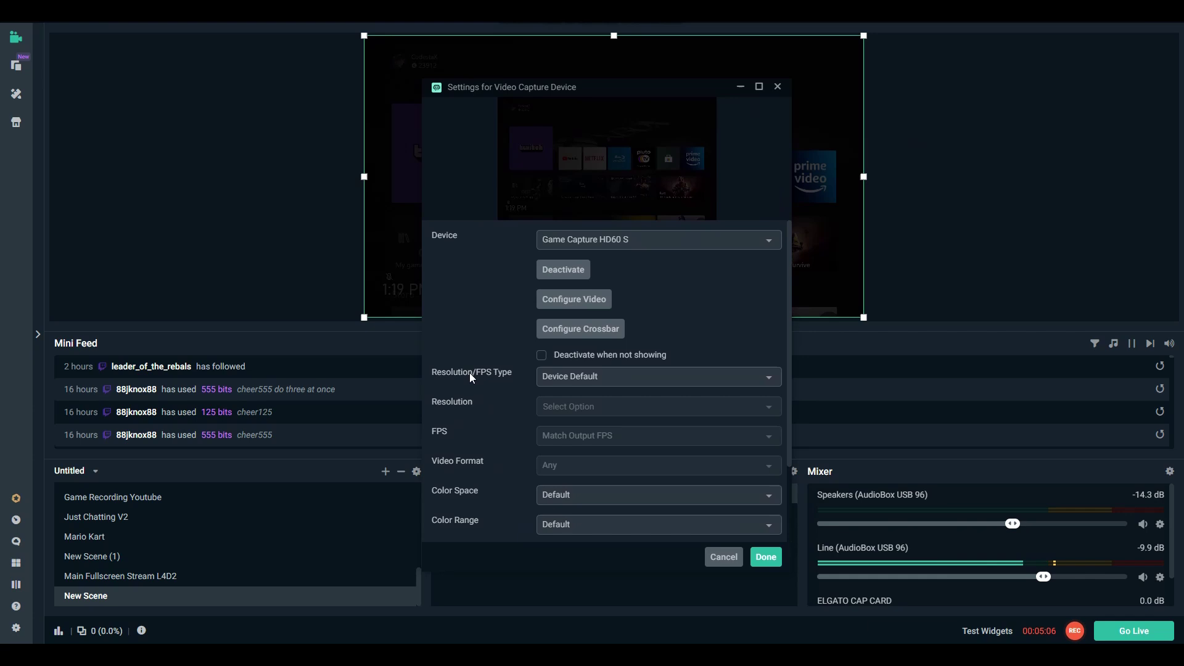
click(607, 378)
click(589, 364)
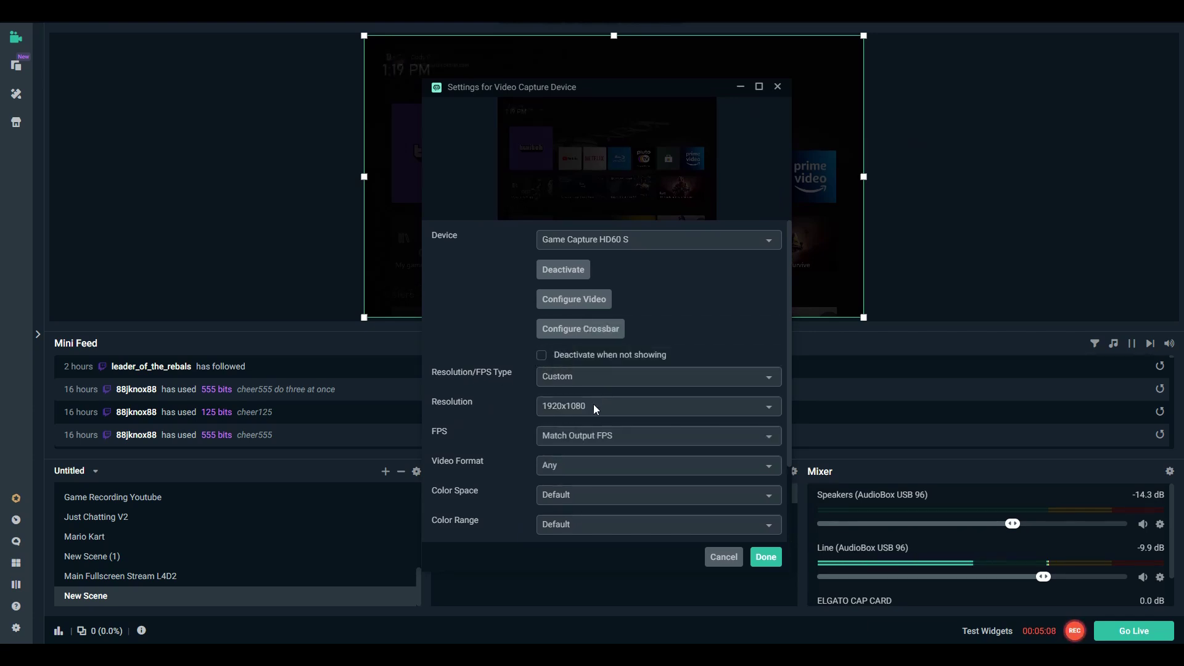
click(577, 405)
click(493, 405)
click(574, 377)
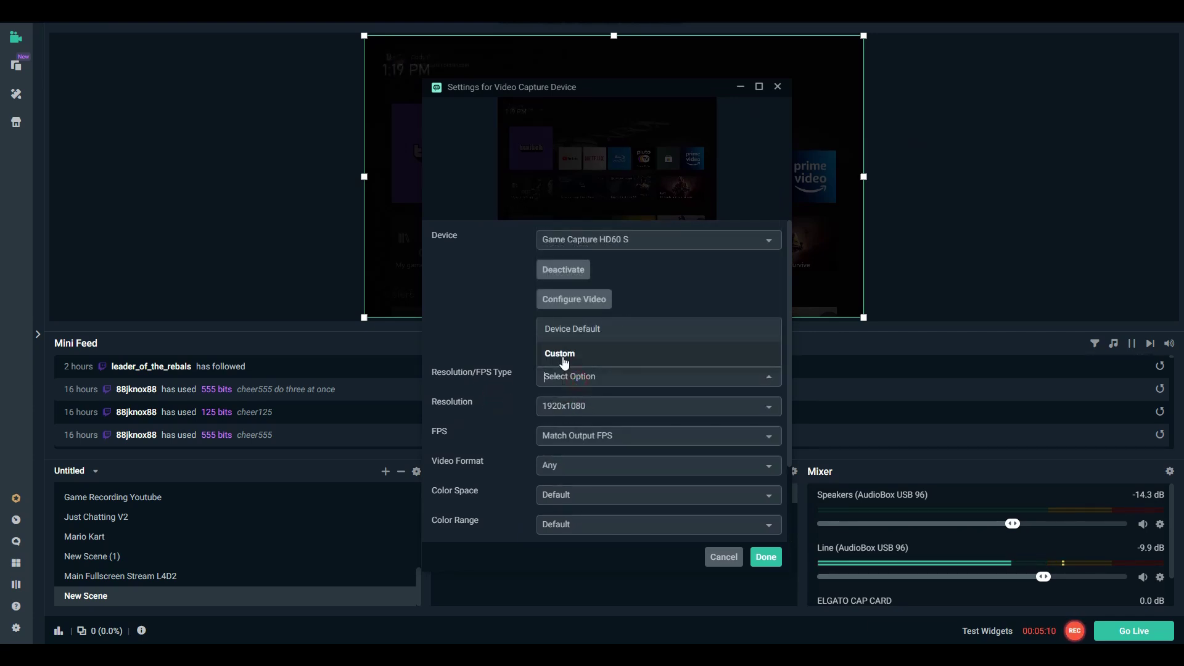
click(571, 336)
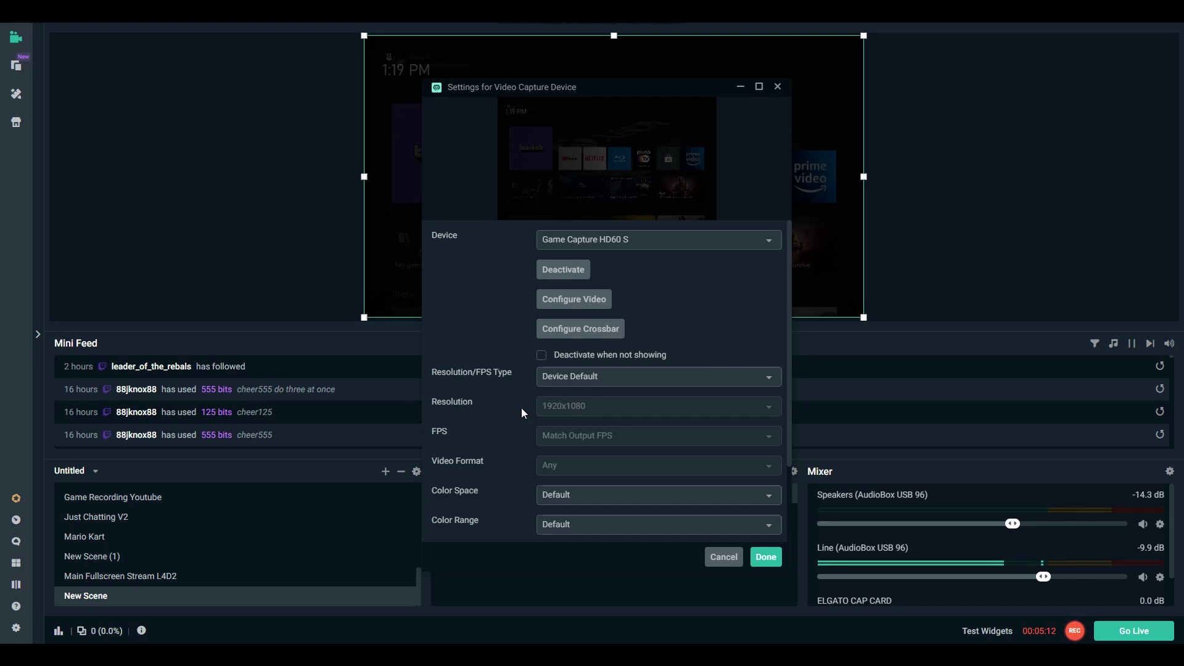
click(766, 558)
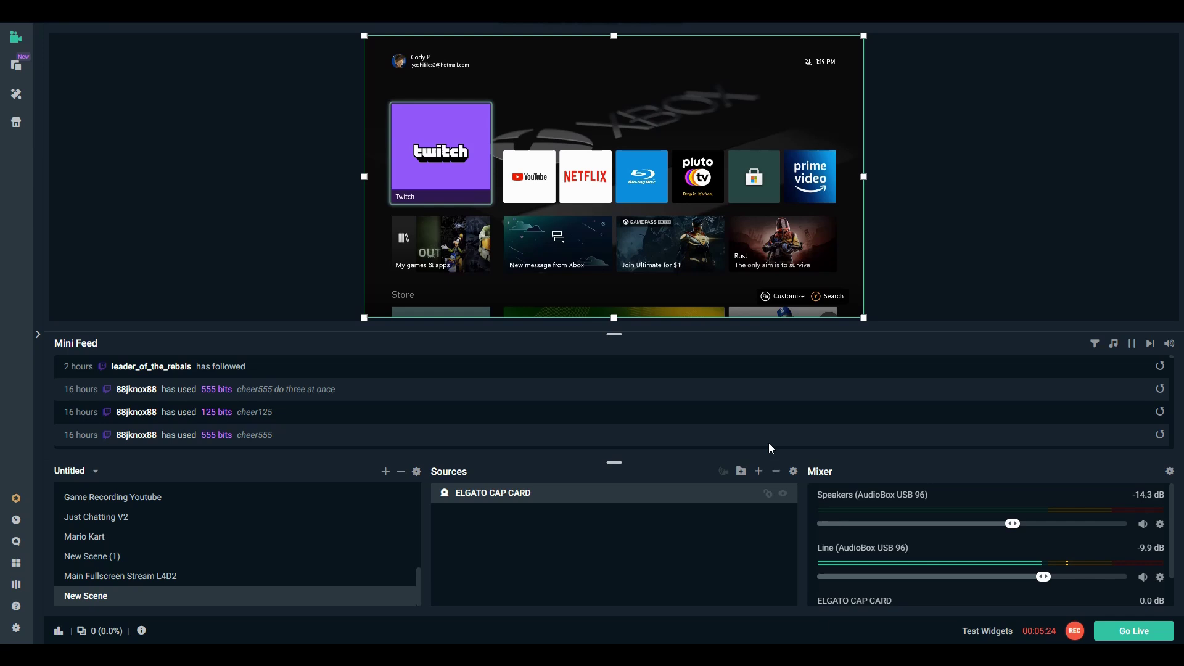
Add the existing c920 webcam Video Capture Device source to New Scene.
click(758, 471)
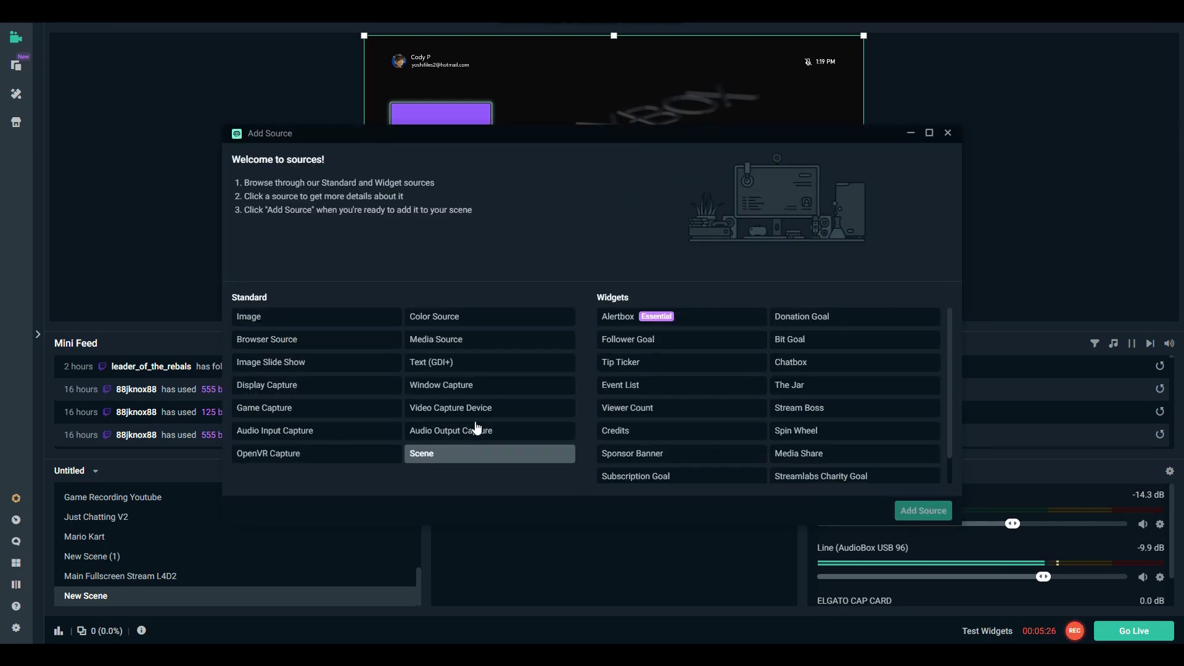
click(478, 410)
click(923, 511)
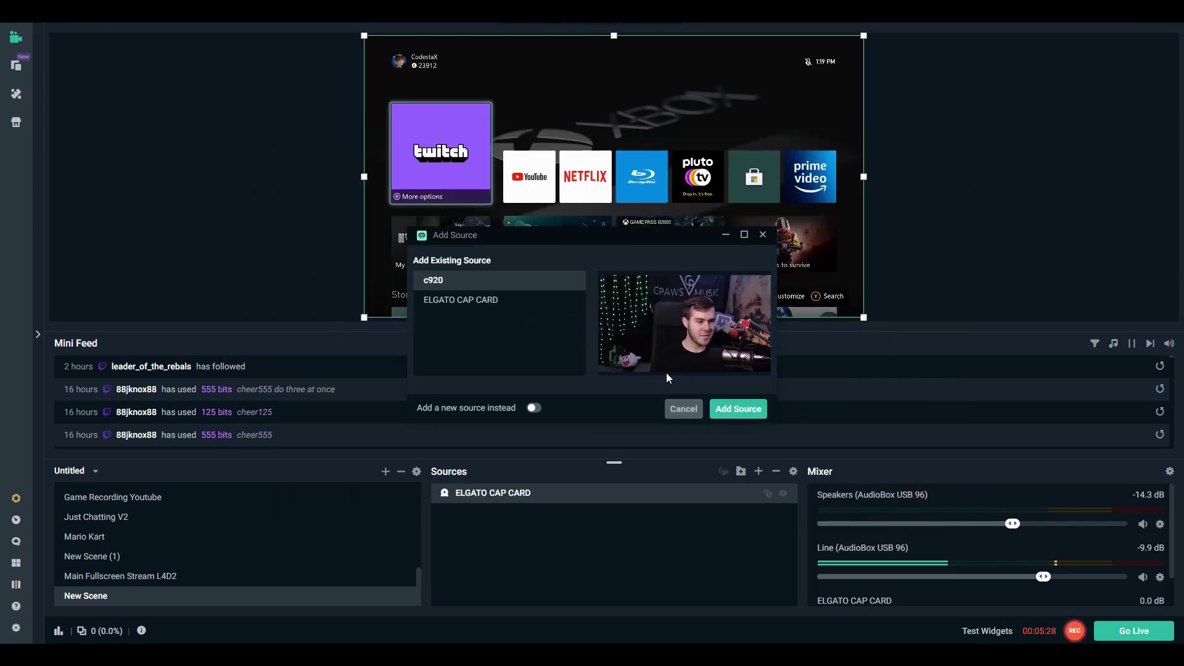
click(742, 409)
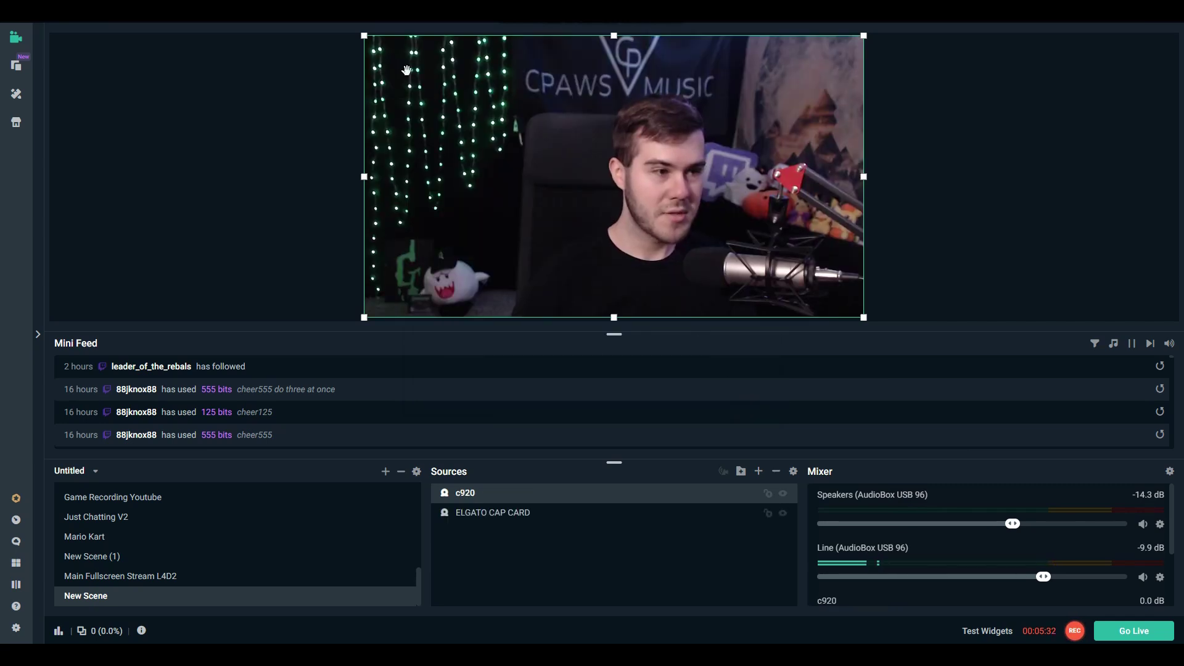
Shrink and narrow the c920 webcam into a small box against the bottom-right canvas edge.
drag(364, 35, 720, 236)
drag(720, 278, 760, 278)
drag(863, 279, 826, 287)
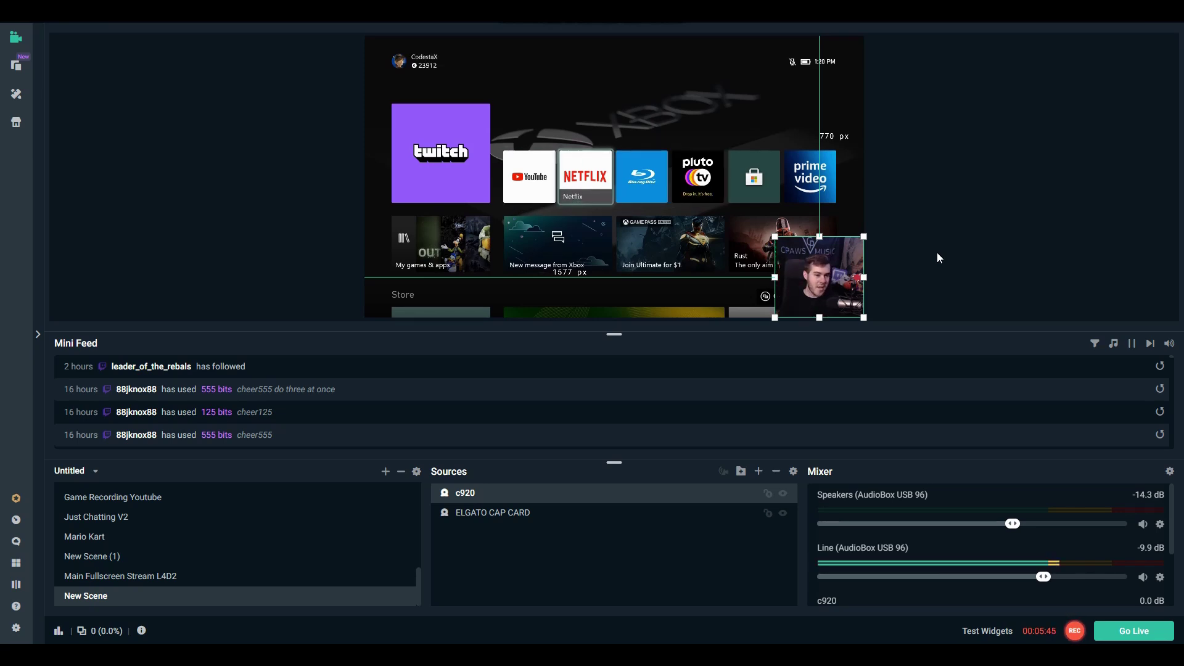
click(17, 628)
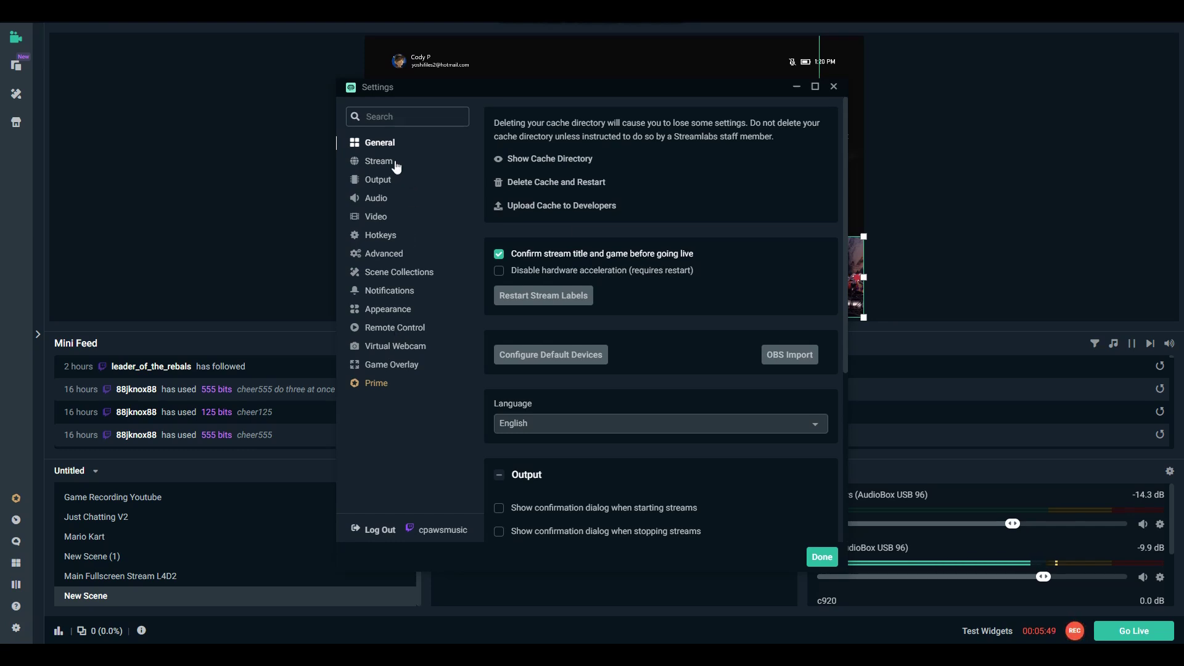
click(386, 204)
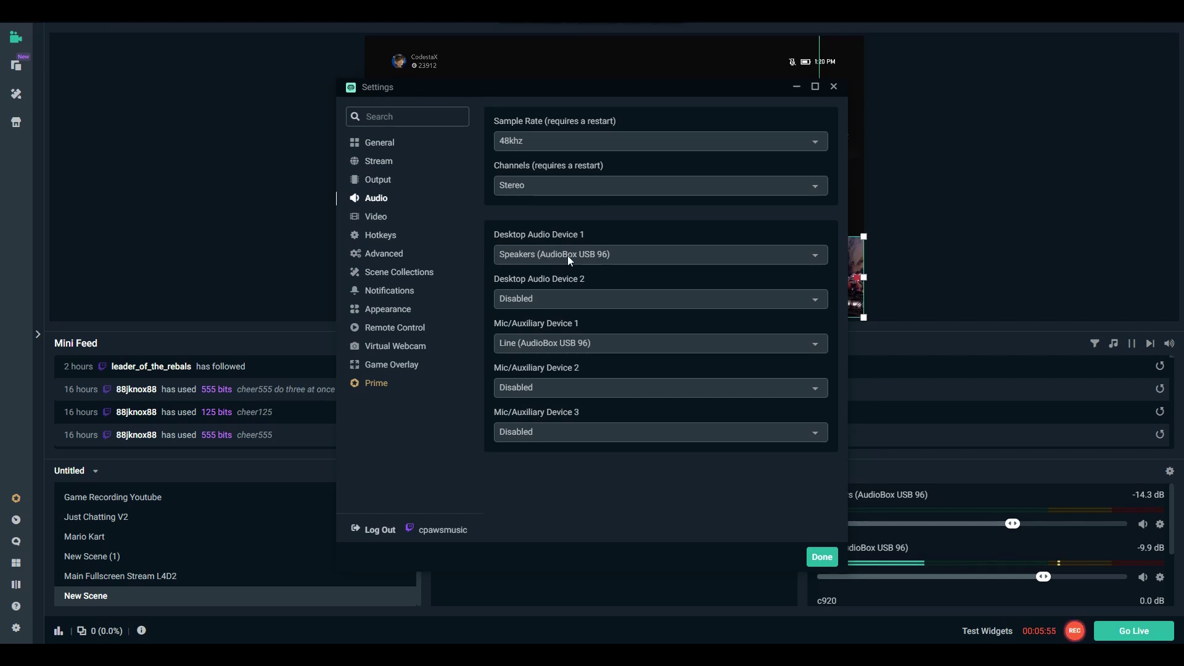
drag(646, 92, 564, 95)
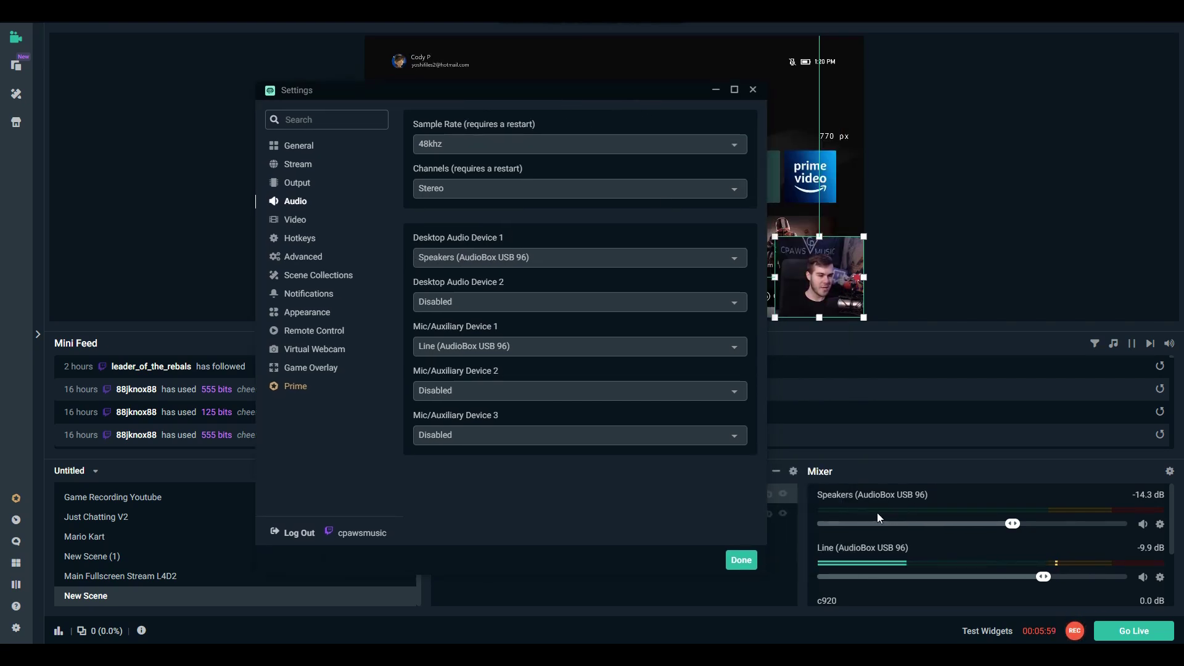
click(484, 346)
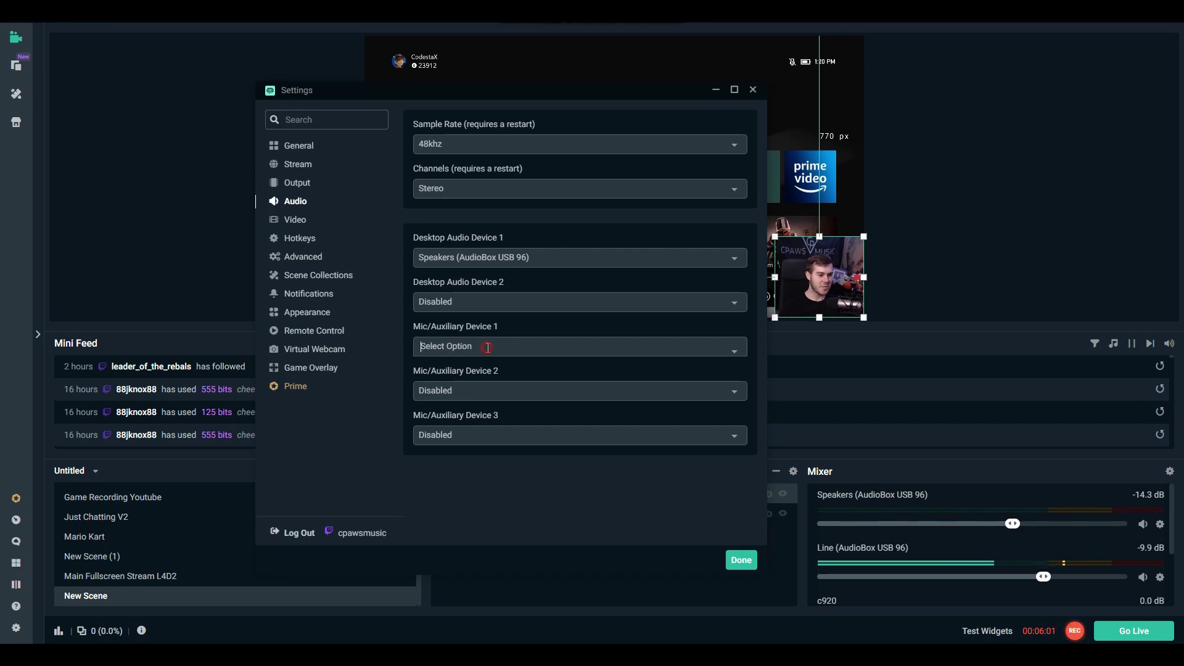
click(404, 338)
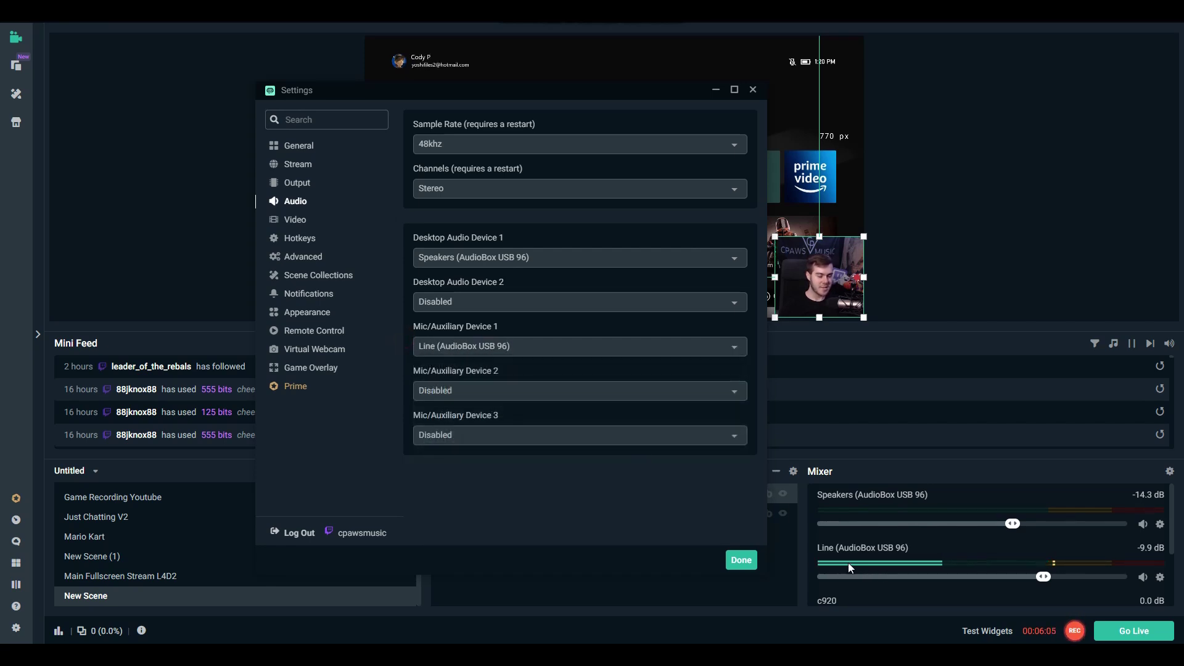
click(748, 557)
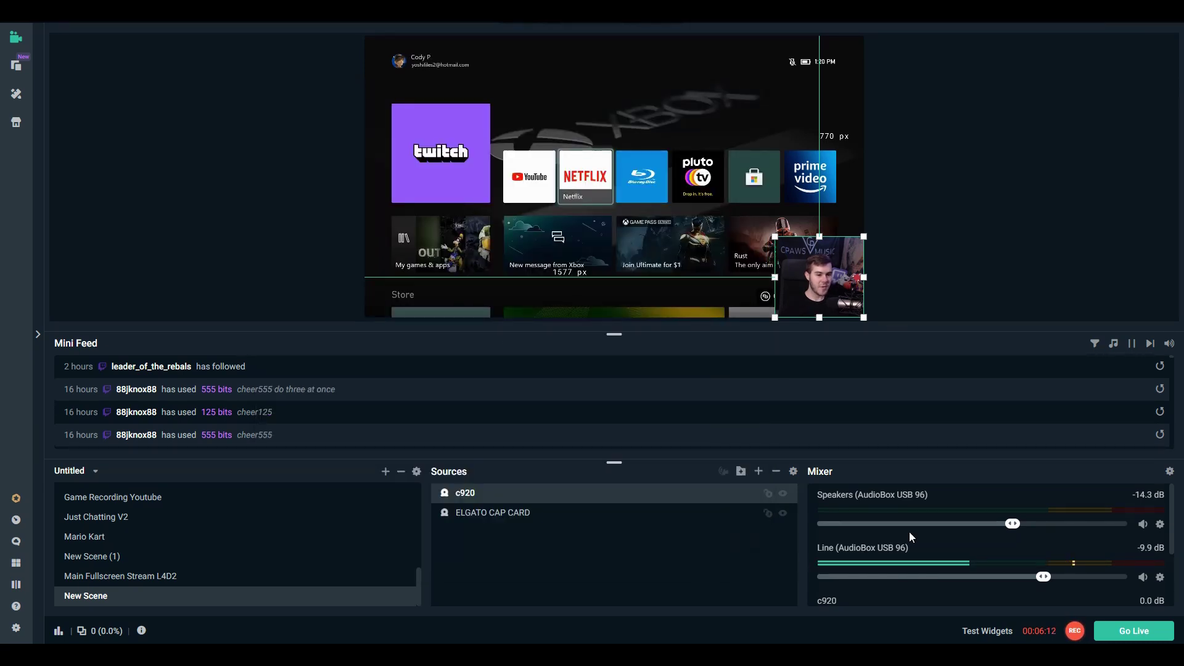
Lower the ELGATO CAP CARD mixer volume from 0.0 dB to -34.7 dB.
scroll(909, 532, down, 2)
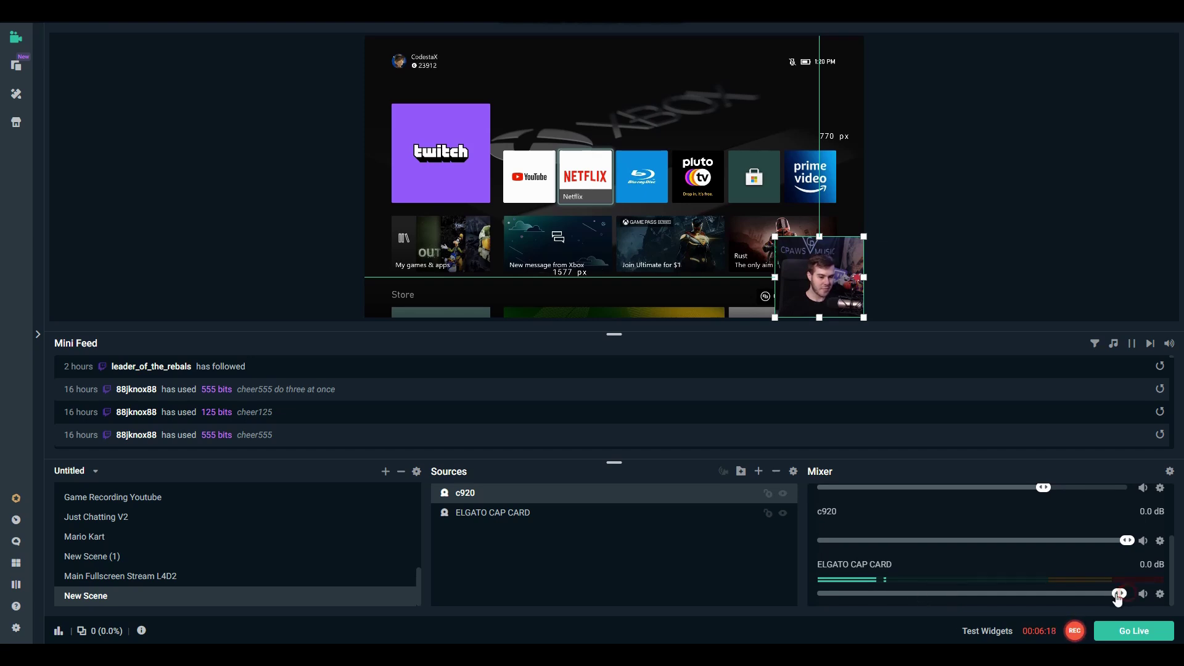
drag(1072, 601, 948, 603)
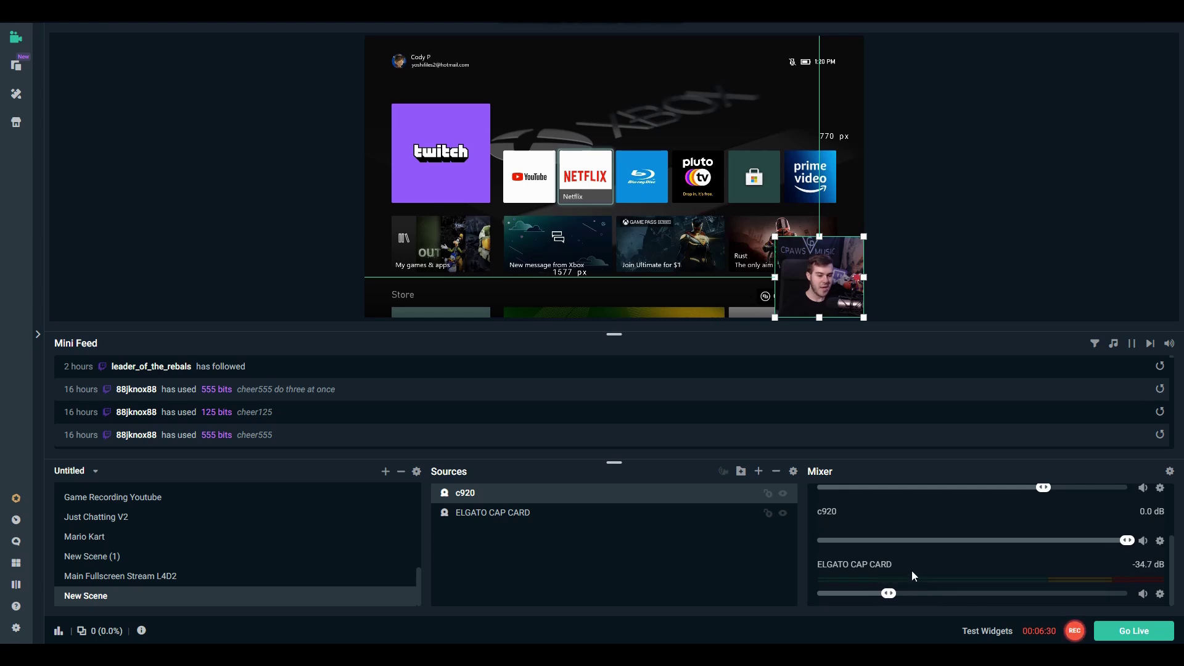
Open the Go Live window, with Stream to Twitch enabled as the destination.
click(1141, 633)
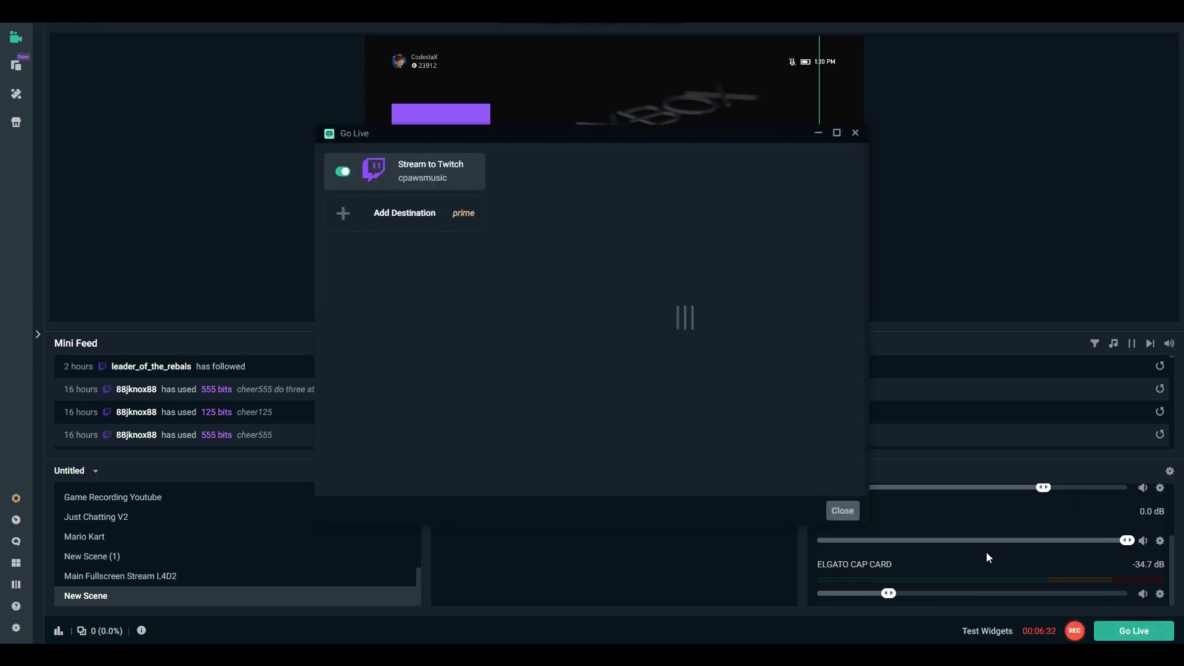